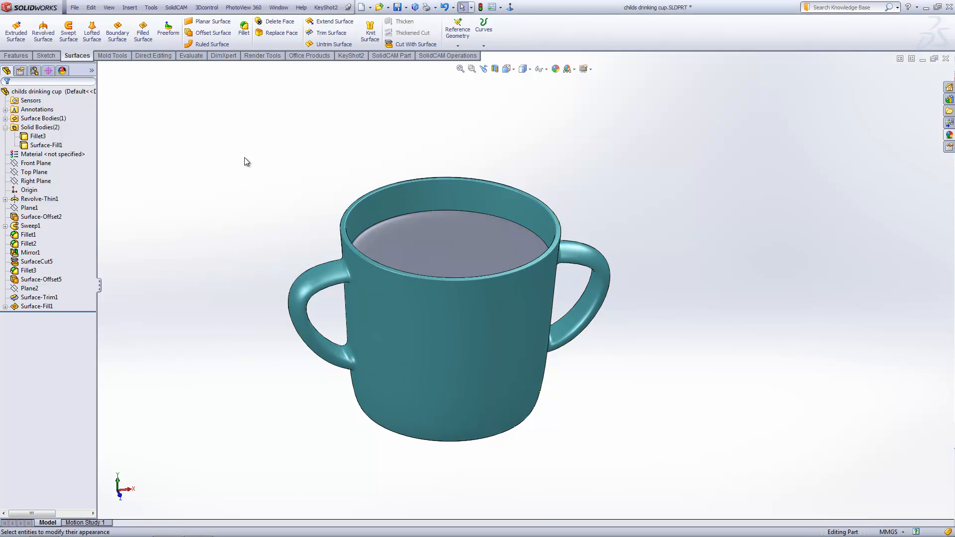
# Step: Examine the part's two solid bodies, the Fillet3 cup and the Surface-Fill1 liquid, by highlighting each on the model
pyautogui.moveTo(244, 157); pyautogui.dragTo(238, 214, button='middle')
pyautogui.click(39, 145)
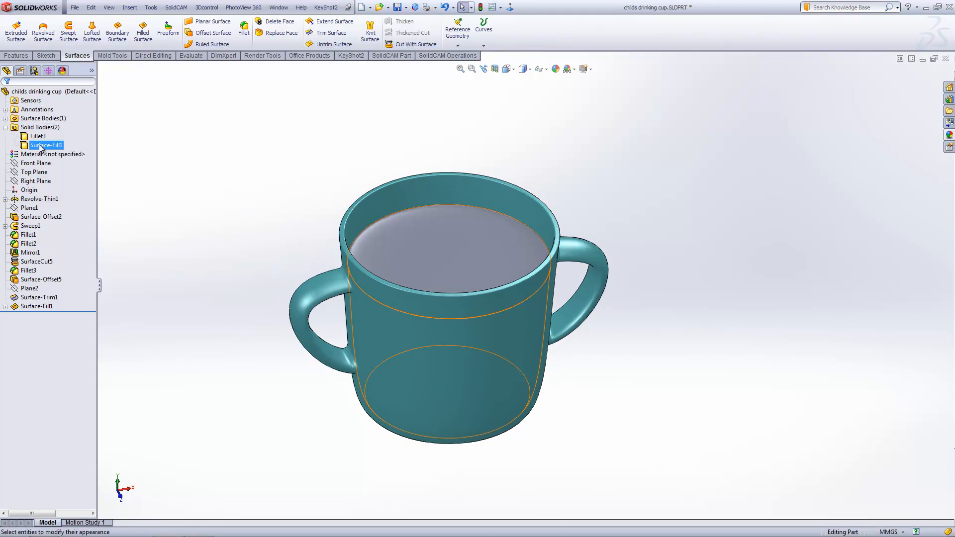
pyautogui.moveTo(258, 192); pyautogui.dragTo(198, 220, button='middle')
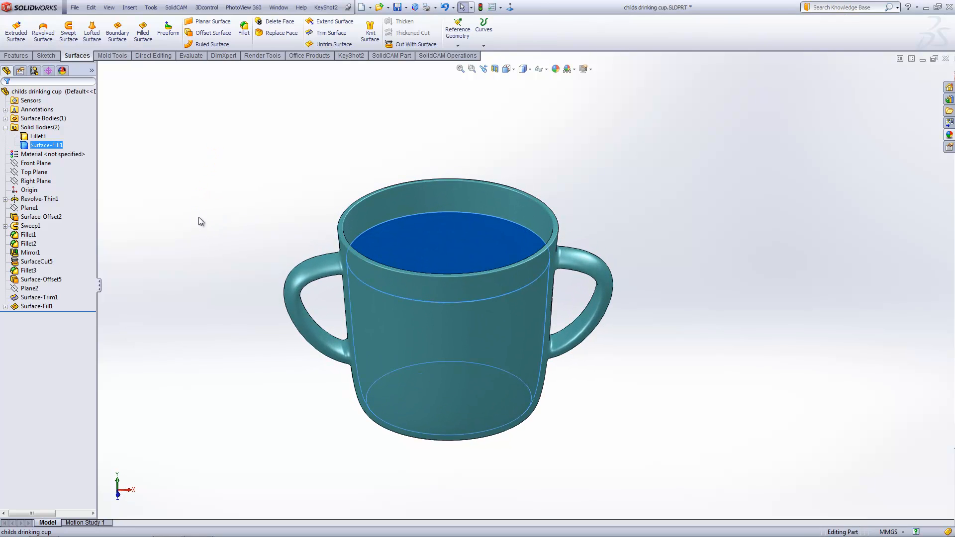
pyautogui.click(6, 128)
pyautogui.click(265, 190)
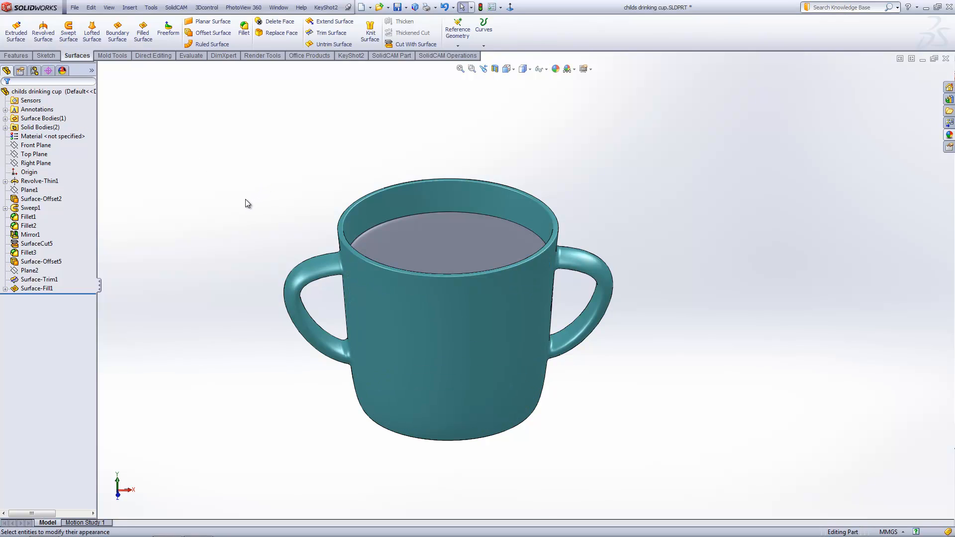
pyautogui.click(5, 129)
pyautogui.click(37, 138)
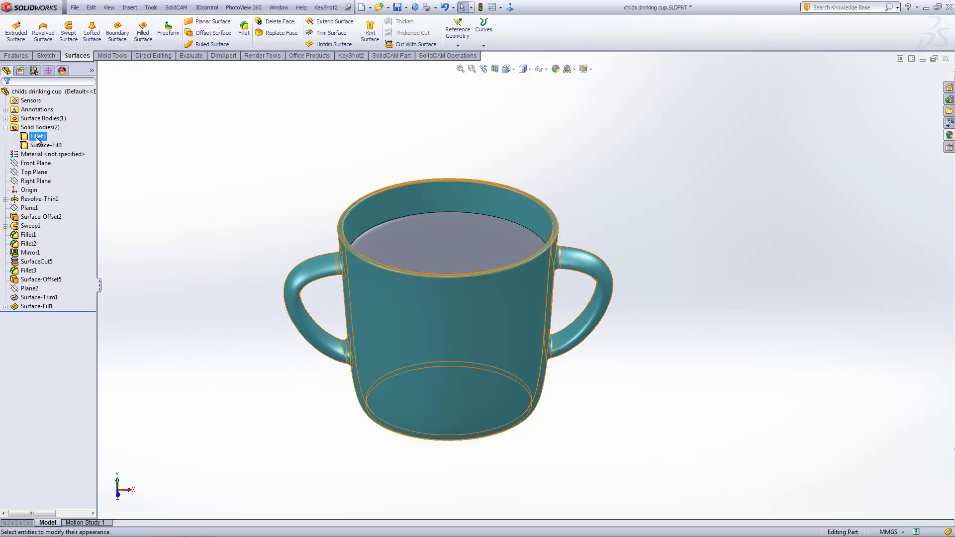
pyautogui.keyDown('ctrl'); pyautogui.click(43, 145); pyautogui.keyUp('ctrl')
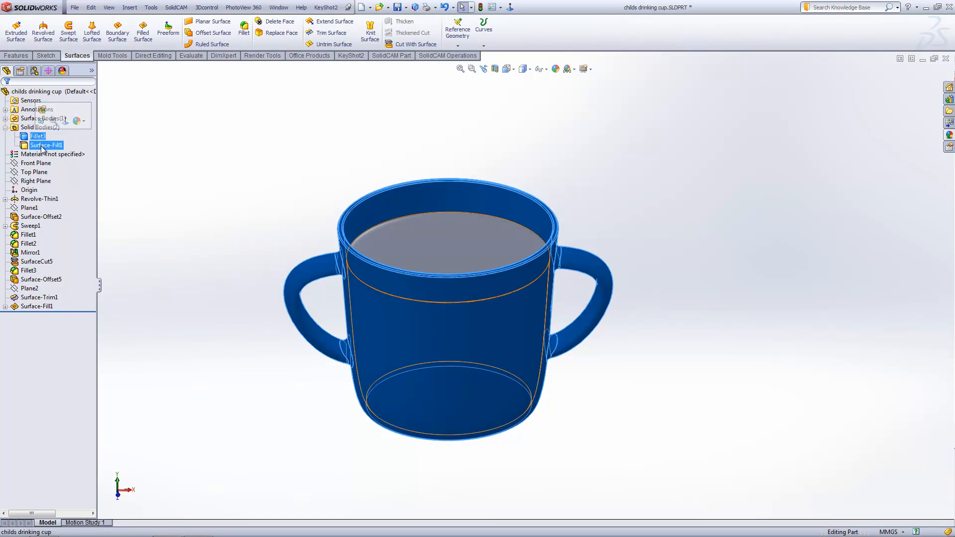
pyautogui.click(25, 137)
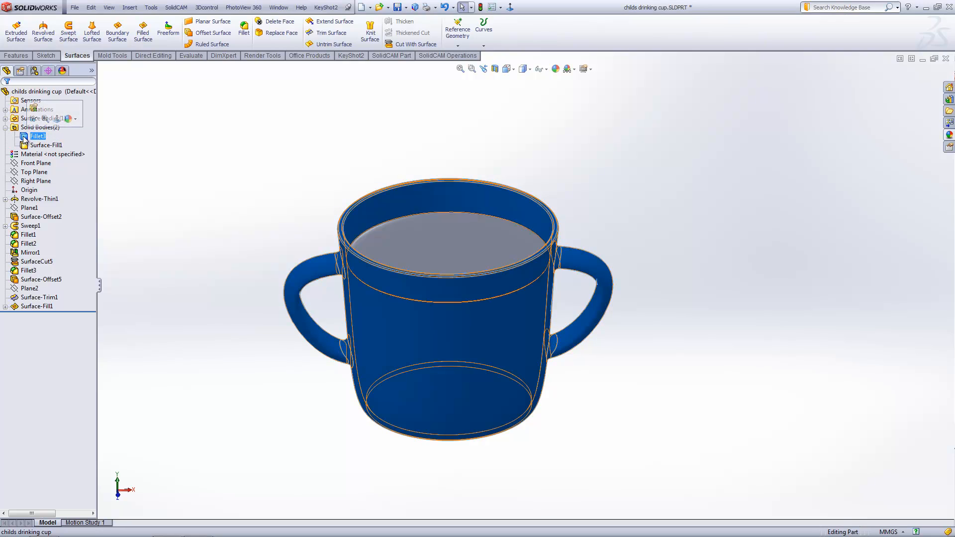
pyautogui.click(43, 146)
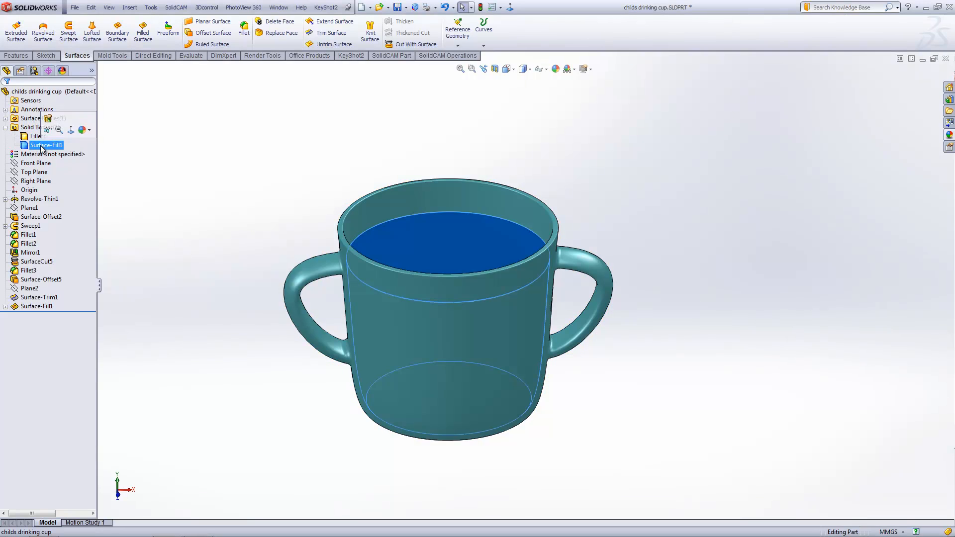
pyautogui.click(24, 93)
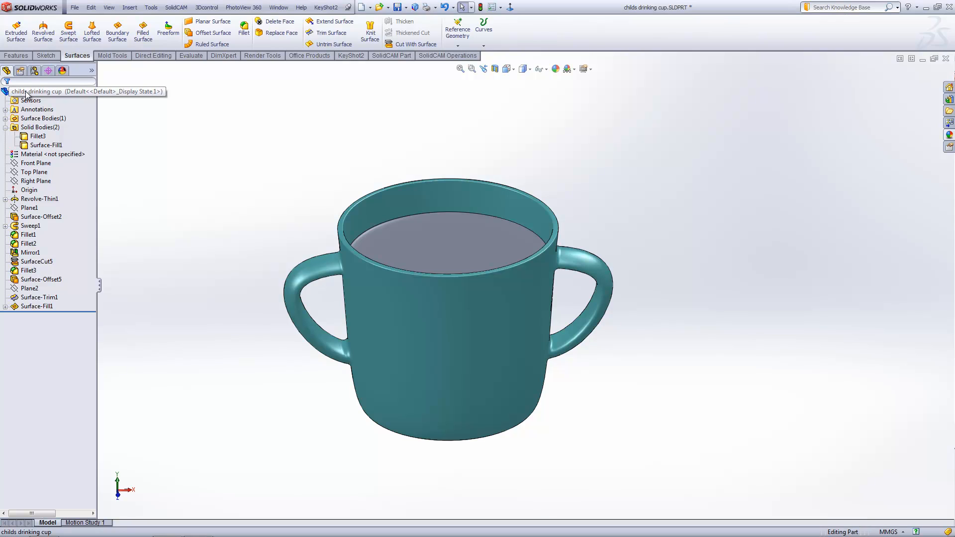
# Step: Open the material editor for the Fillet3 cup body
pyautogui.click(38, 136)
pyautogui.click(38, 138)
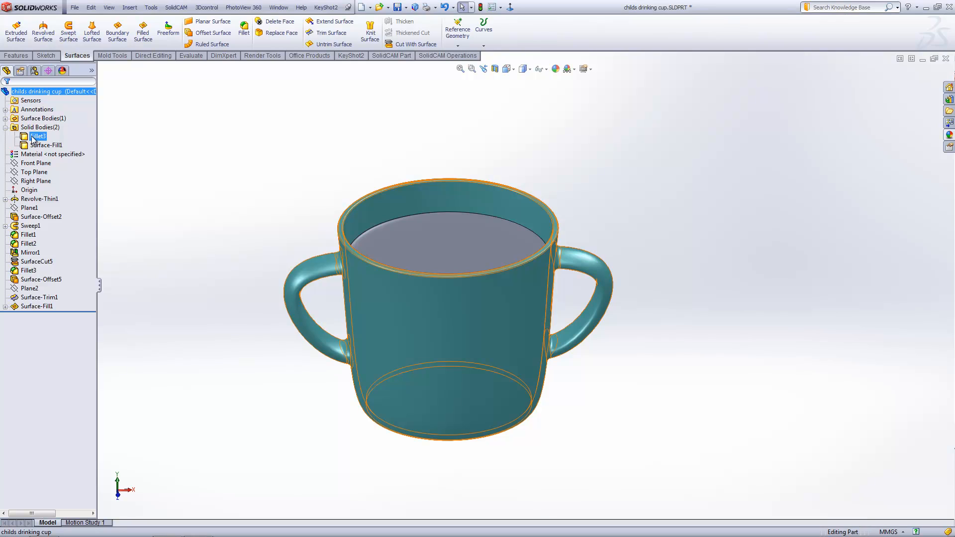
pyautogui.rightClick(33, 139)
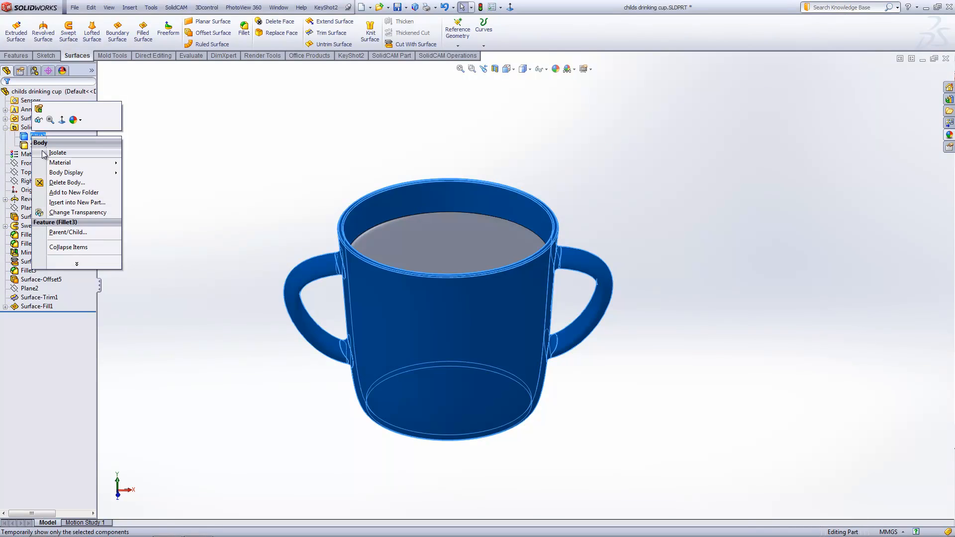
pyautogui.moveTo(62, 164)
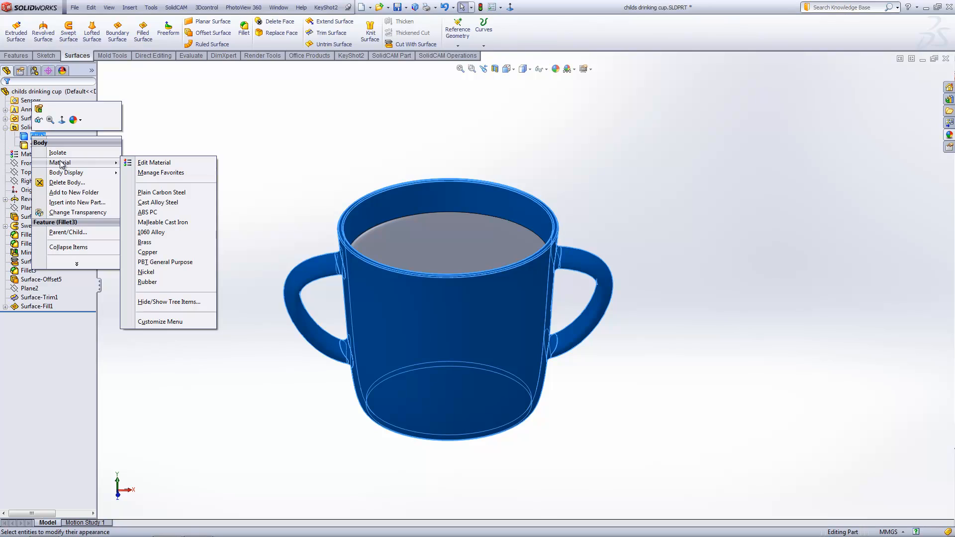
pyautogui.click(154, 163)
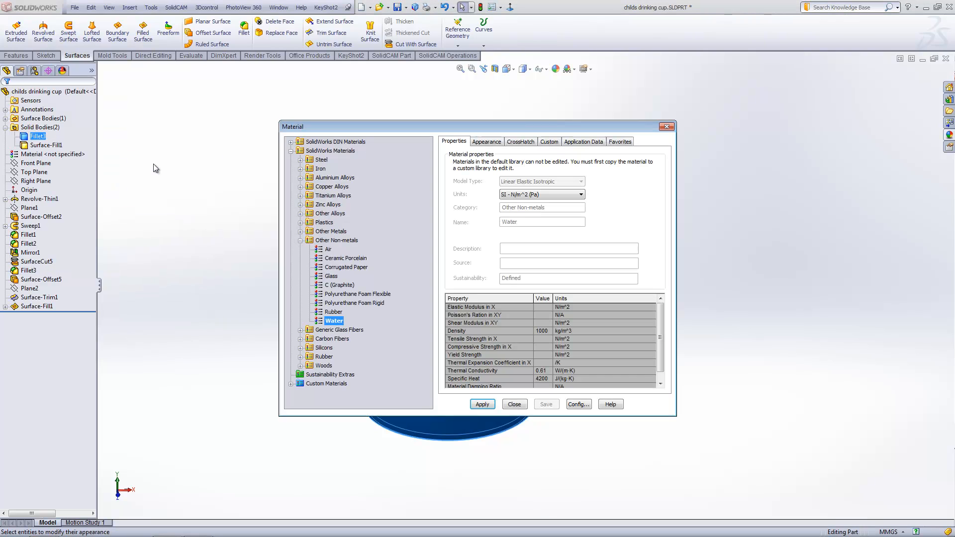
# Step: Examine the properties of PP Homopolymer among the plastics in the SolidWorks Materials library
pyautogui.click(300, 240)
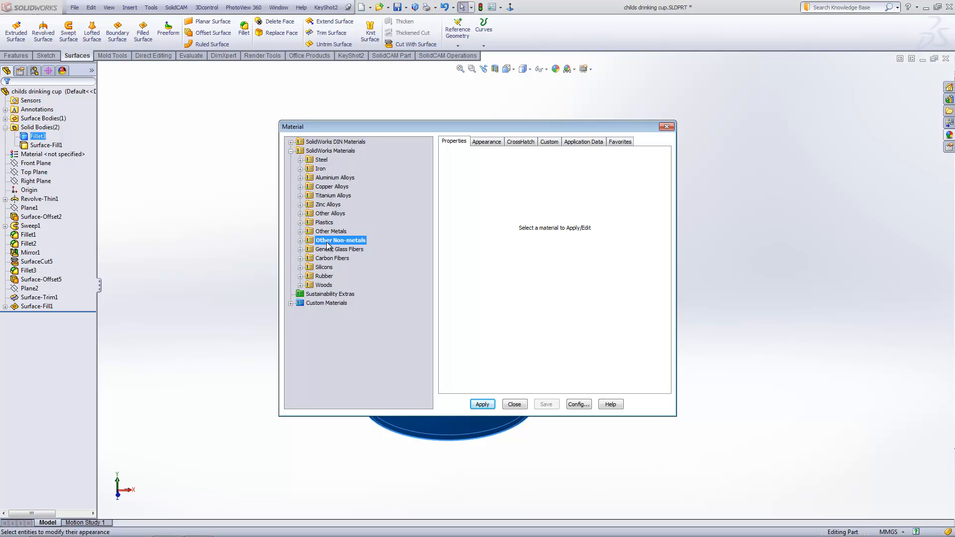
pyautogui.click(300, 223)
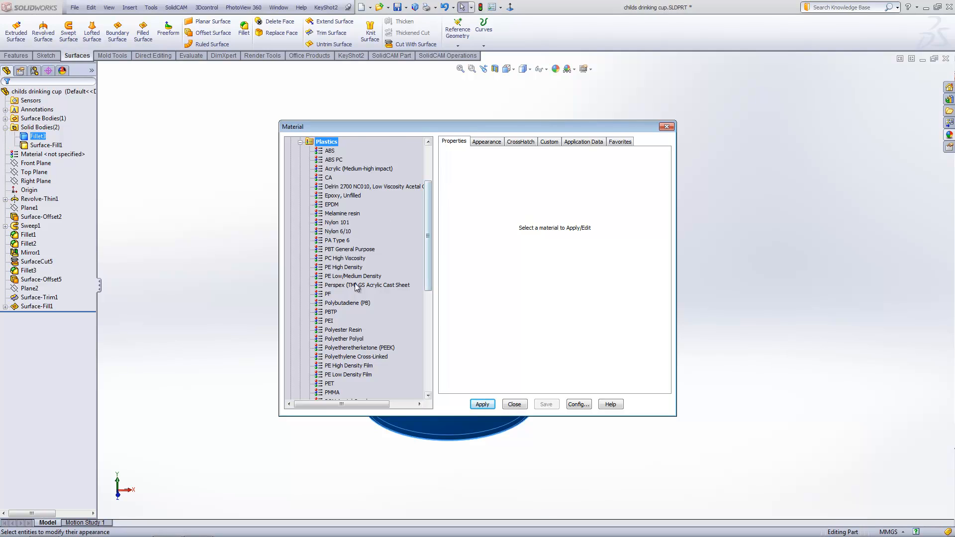
pyautogui.scroll(-3, 334, 277)
pyautogui.scroll(-2, 334, 278)
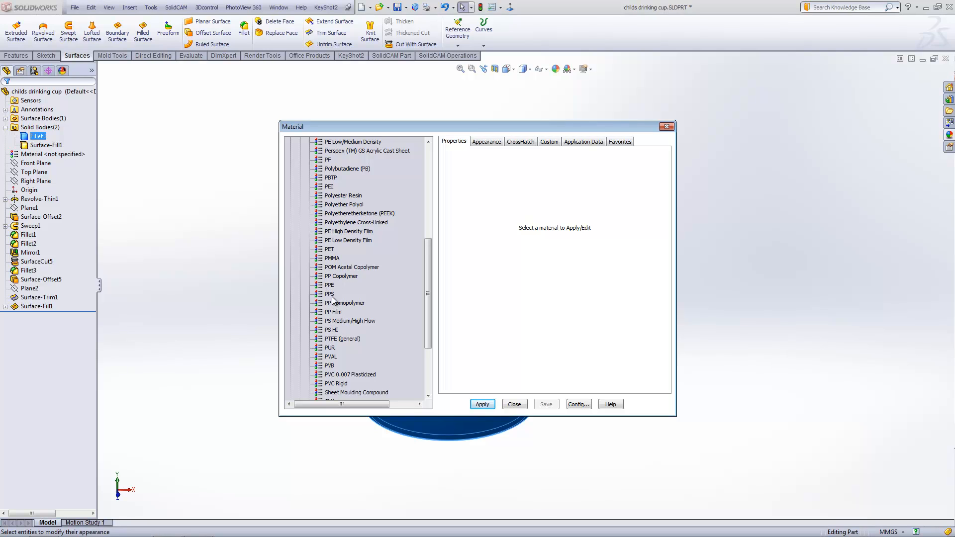
pyautogui.click(336, 303)
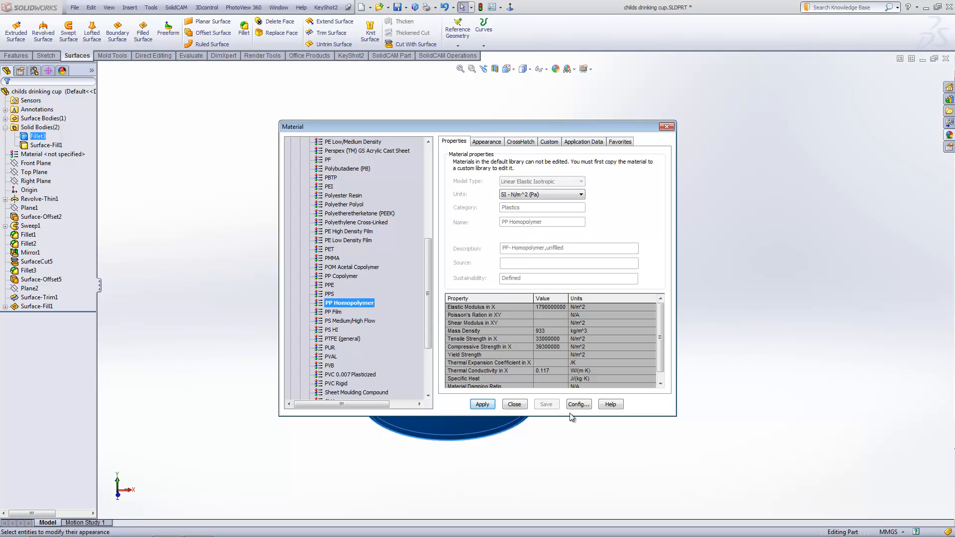
pyautogui.scroll(8, 328, 249)
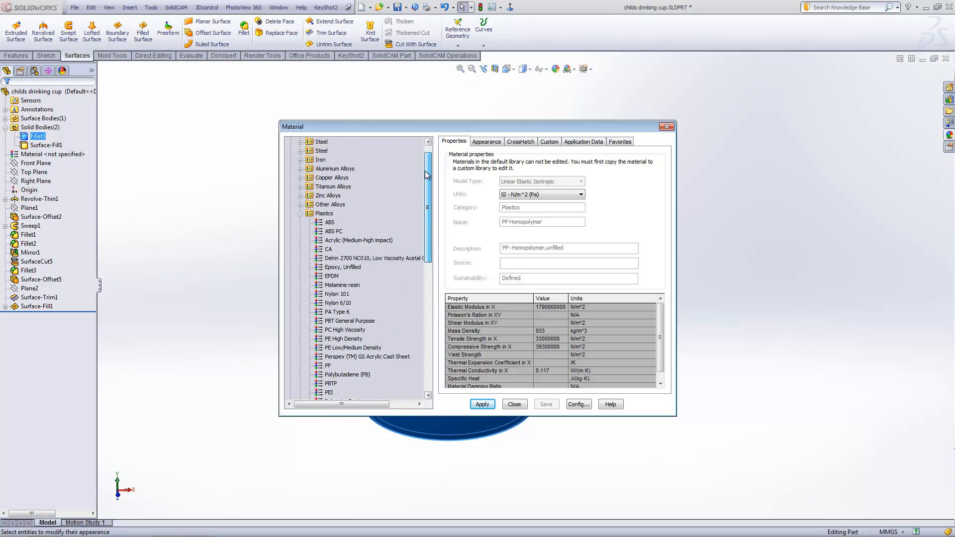
pyautogui.click(300, 223)
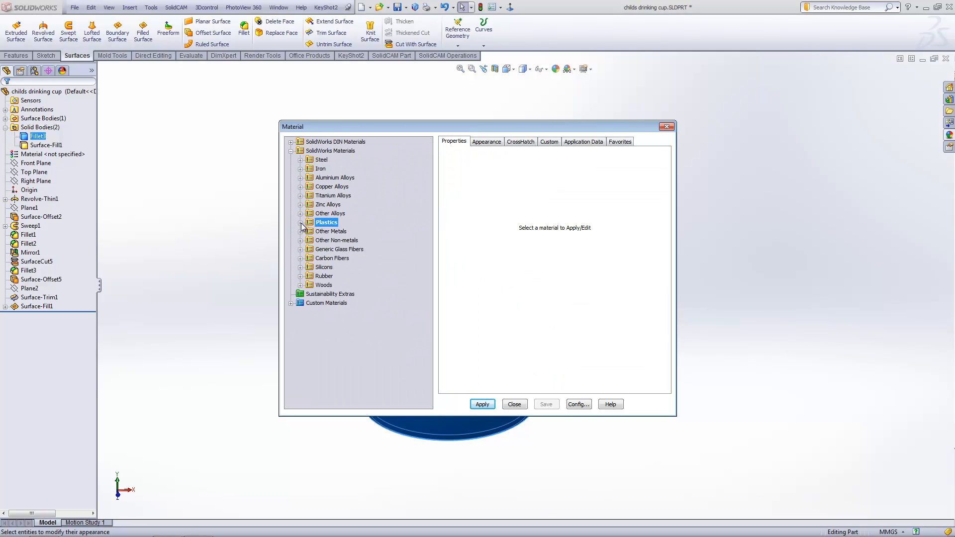
pyautogui.click(291, 151)
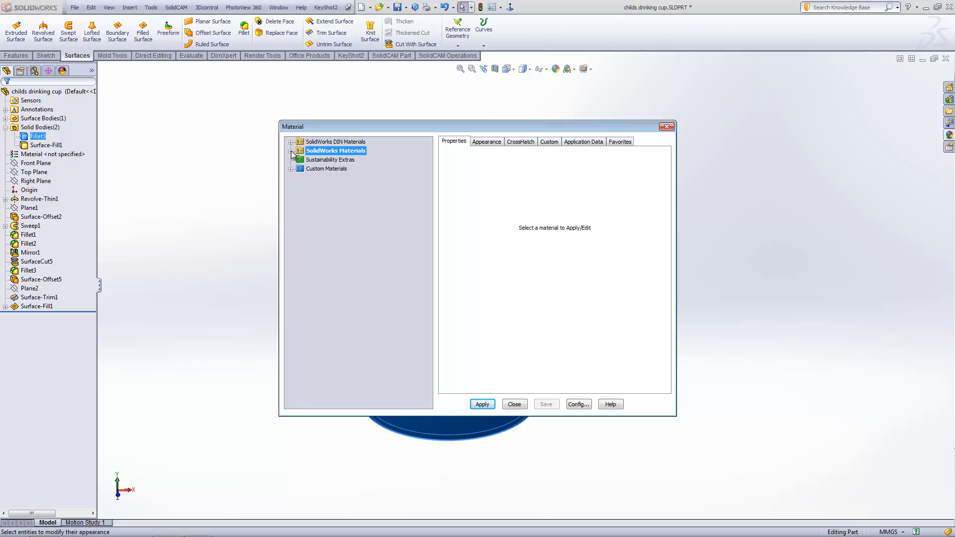
# Step: Create a new category named "drinking mug materials" in the Custom Materials library
pyautogui.click(319, 168)
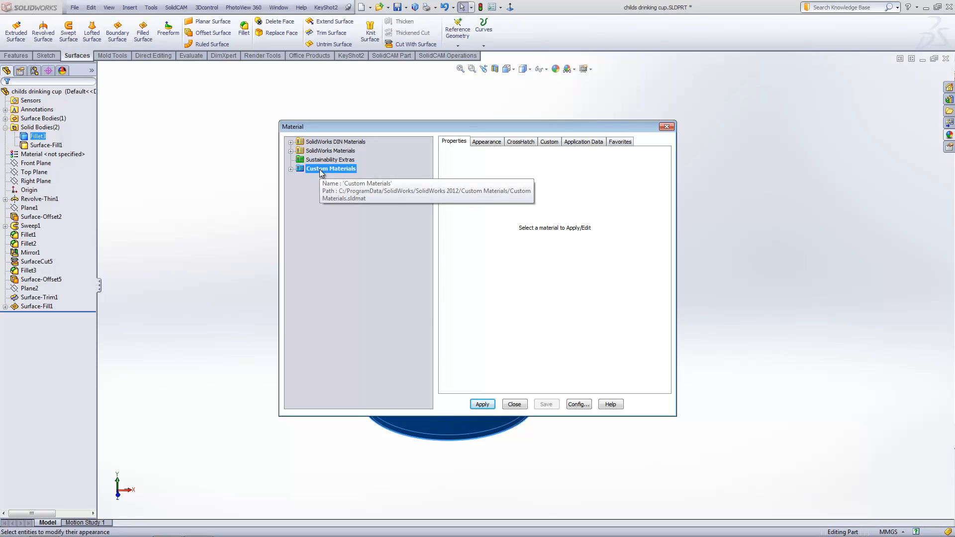
pyautogui.rightClick(321, 172)
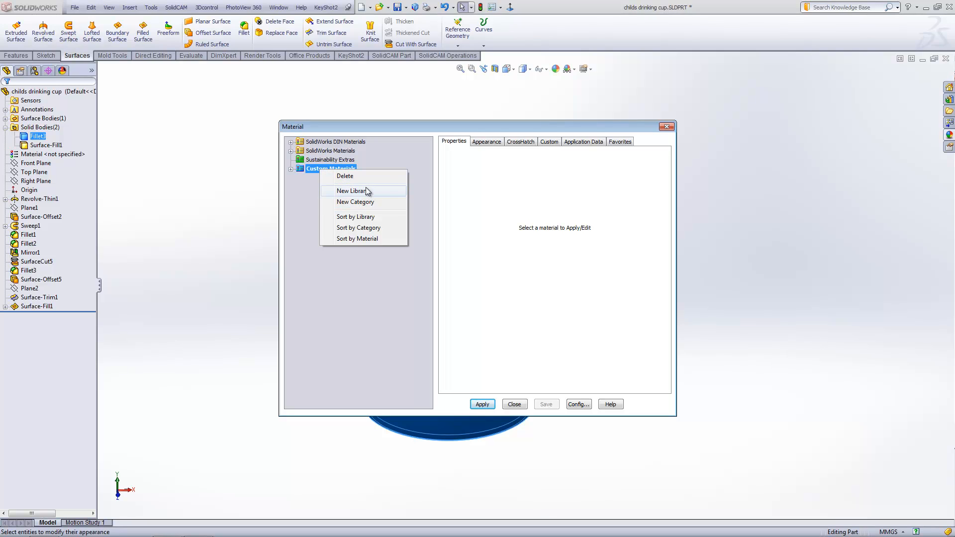
pyautogui.click(372, 203)
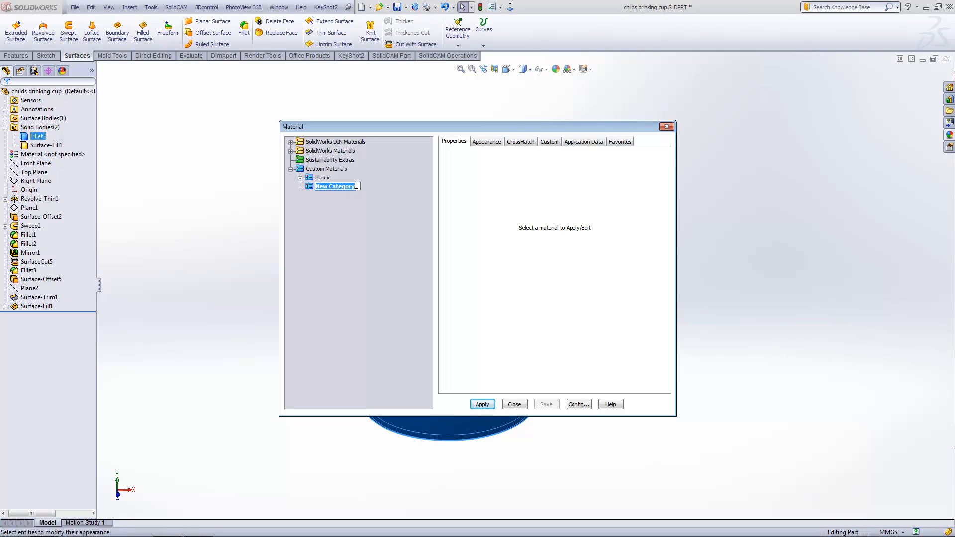
pyautogui.write('drinking mug materials')
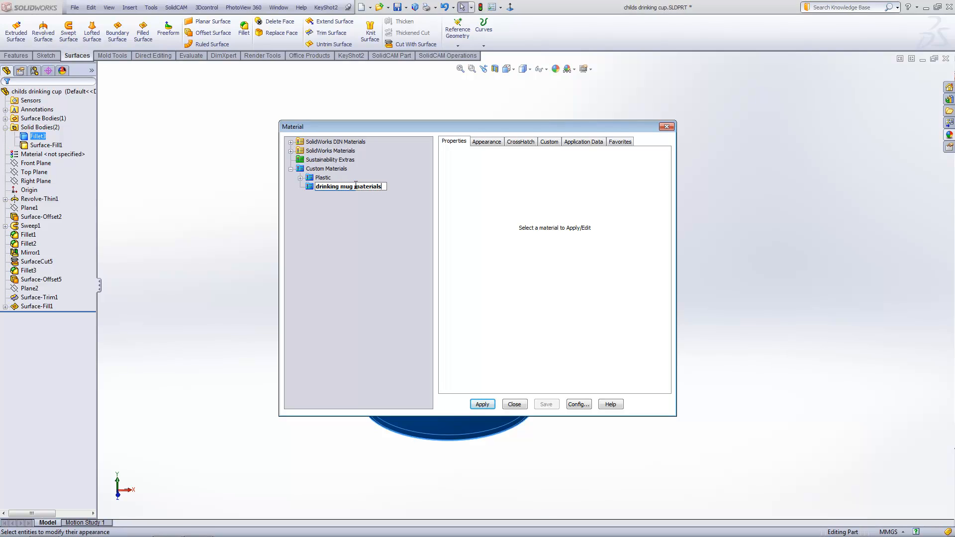
pyautogui.press('Return')
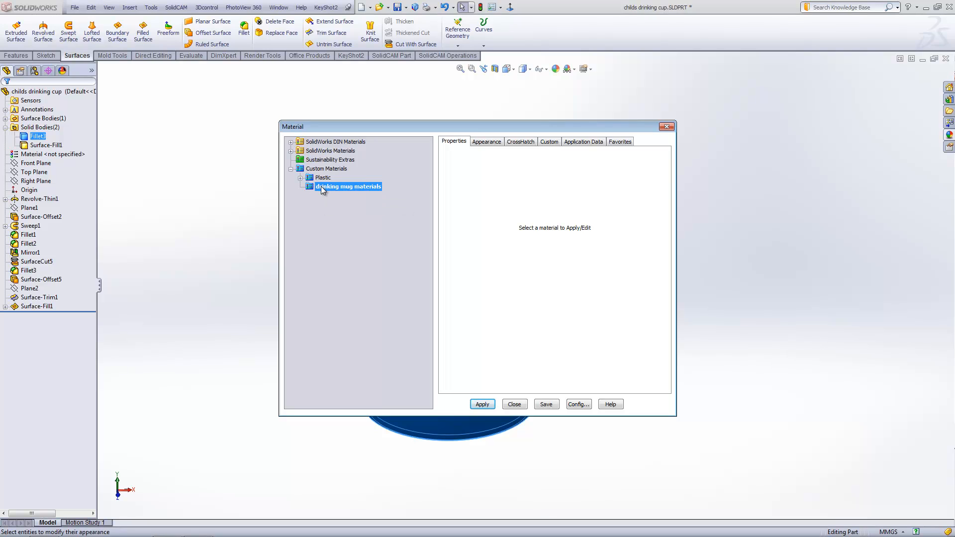
# Step: Add a new material named "Custom PP" to the drinking mug materials category
pyautogui.rightClick(321, 187)
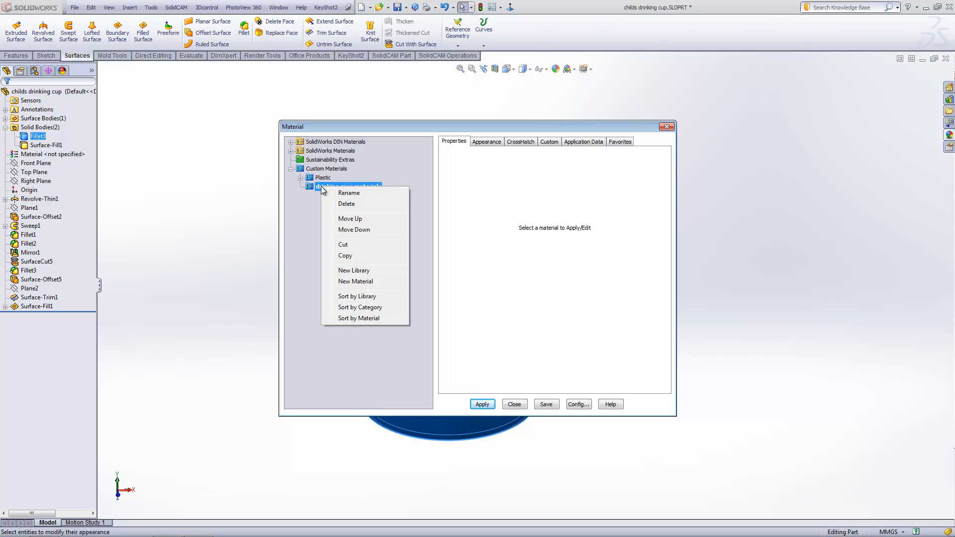
pyautogui.click(363, 281)
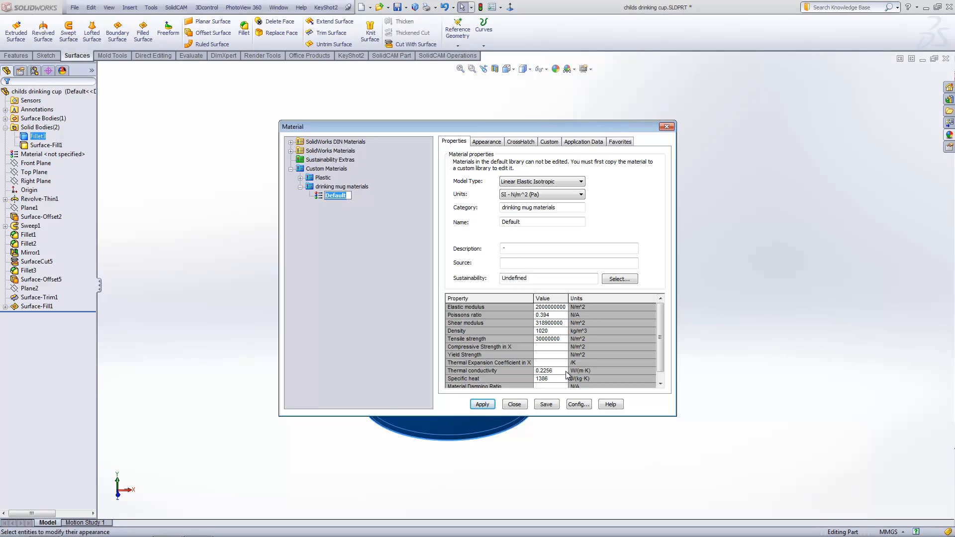
pyautogui.click(347, 195)
pyautogui.doubleClick(347, 195)
pyautogui.write('Custom PP')
pyautogui.press('Return')
pyautogui.click(540, 307)
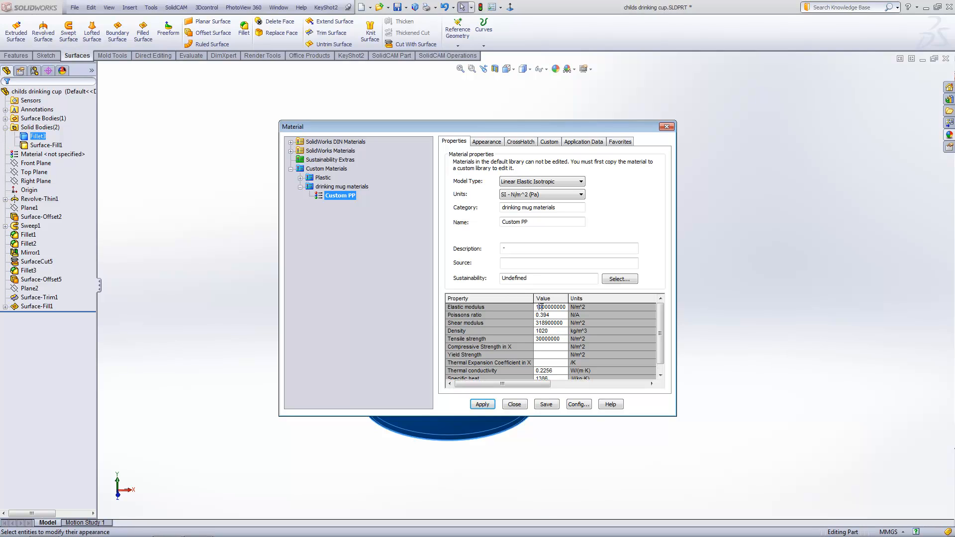
pyautogui.click(541, 324)
pyautogui.click(482, 404)
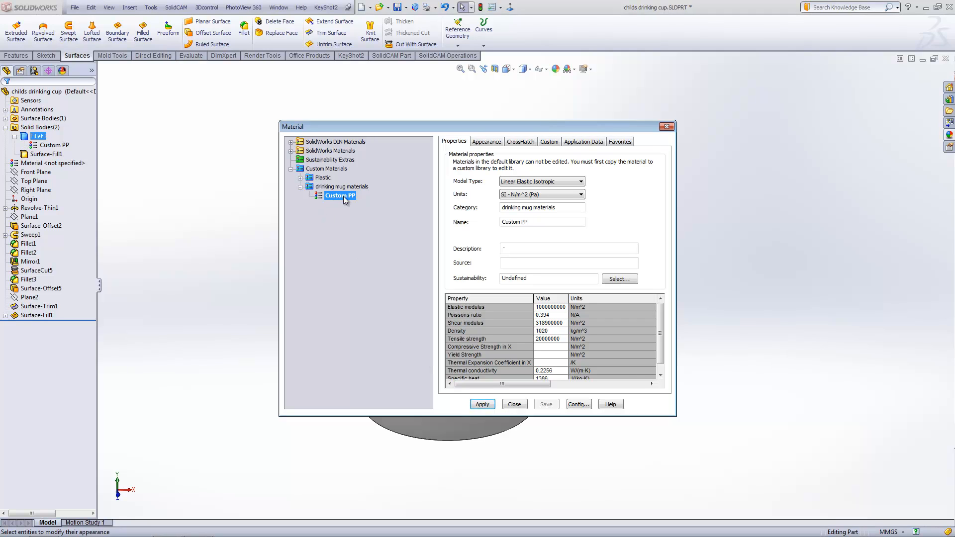
pyautogui.moveTo(342, 127); pyautogui.dragTo(737, 153)
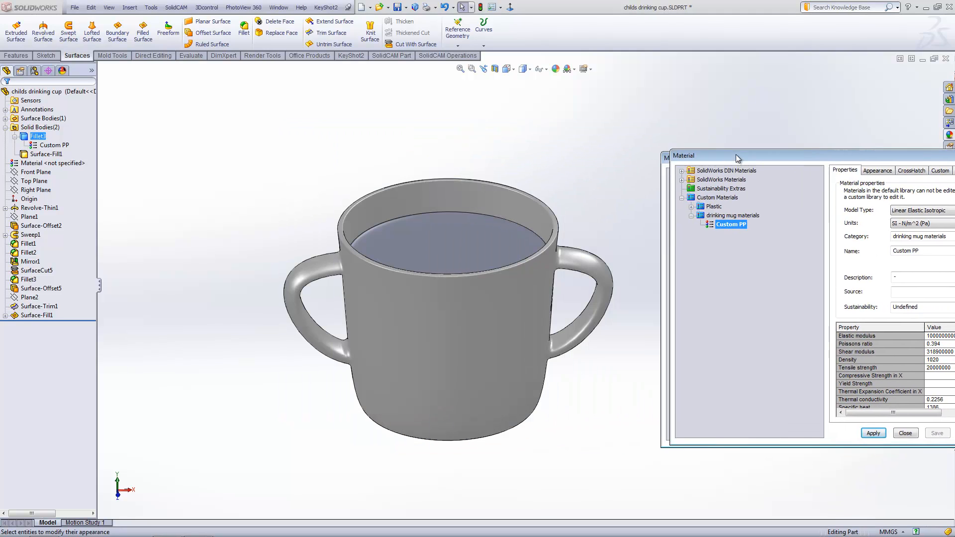
pyautogui.click(908, 431)
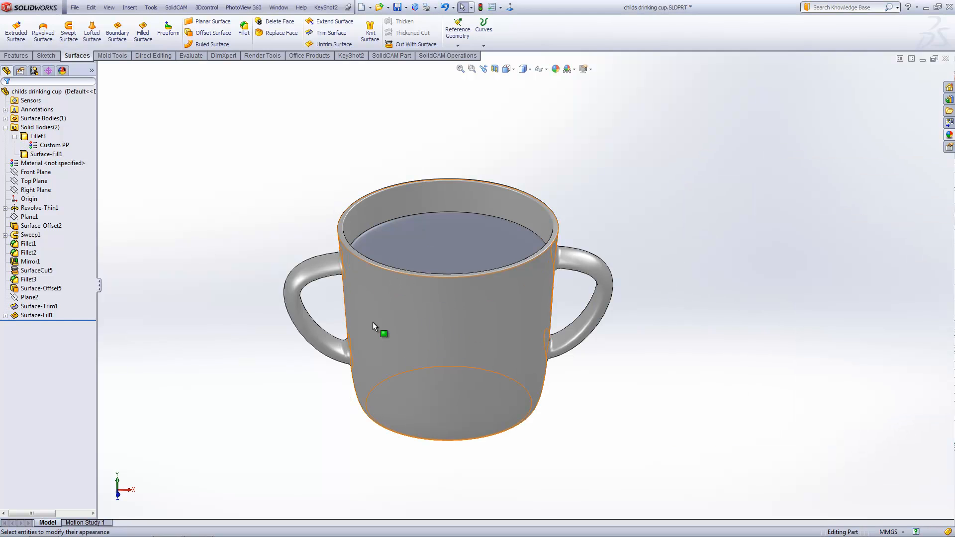
# Step: Check the cup body's assigned material and open the material editor for the liquid body Surface-Fill1
pyautogui.click(37, 136)
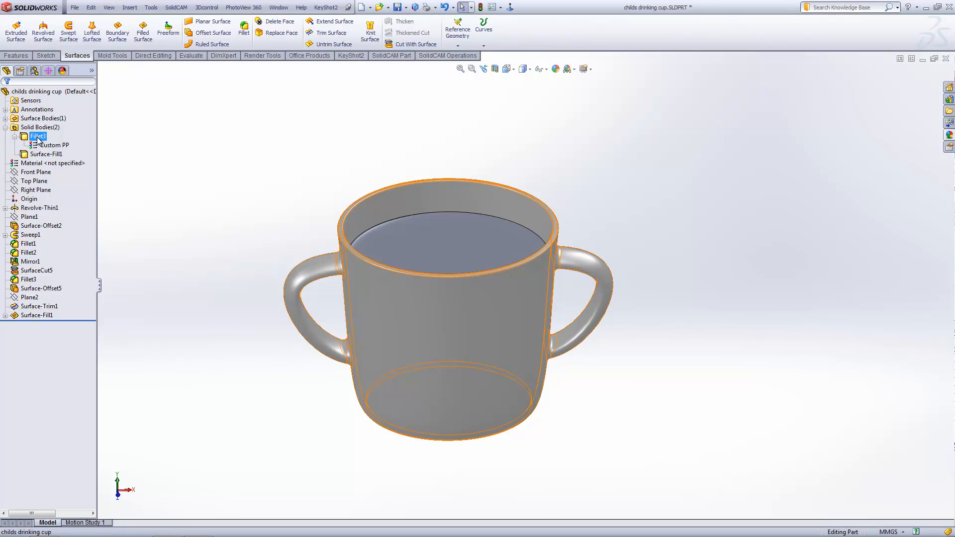
pyautogui.click(46, 146)
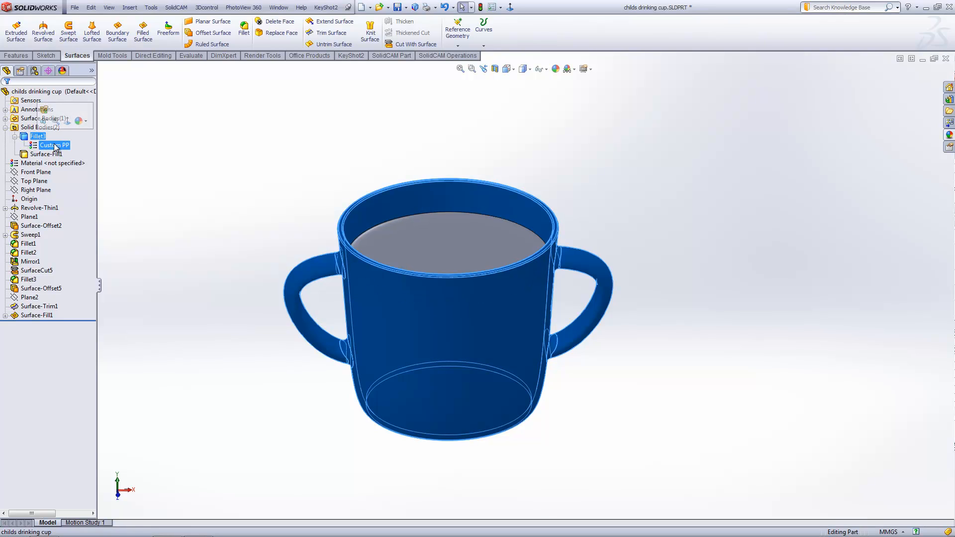
pyautogui.click(46, 155)
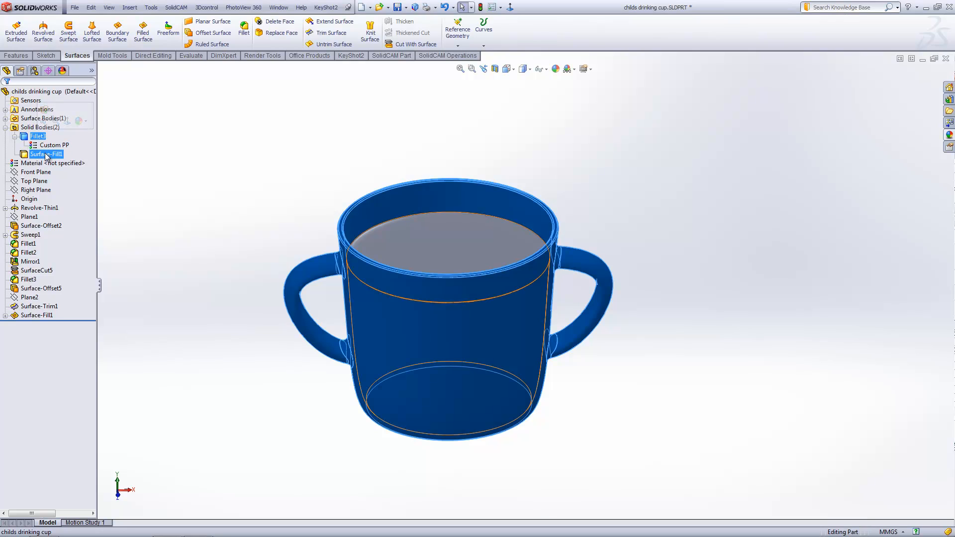
pyautogui.click(41, 155)
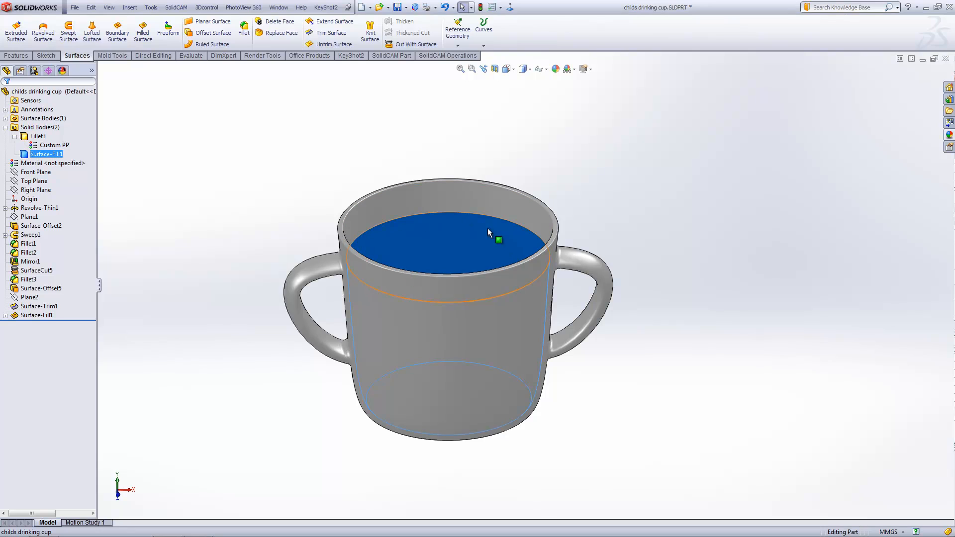
pyautogui.rightClick(45, 156)
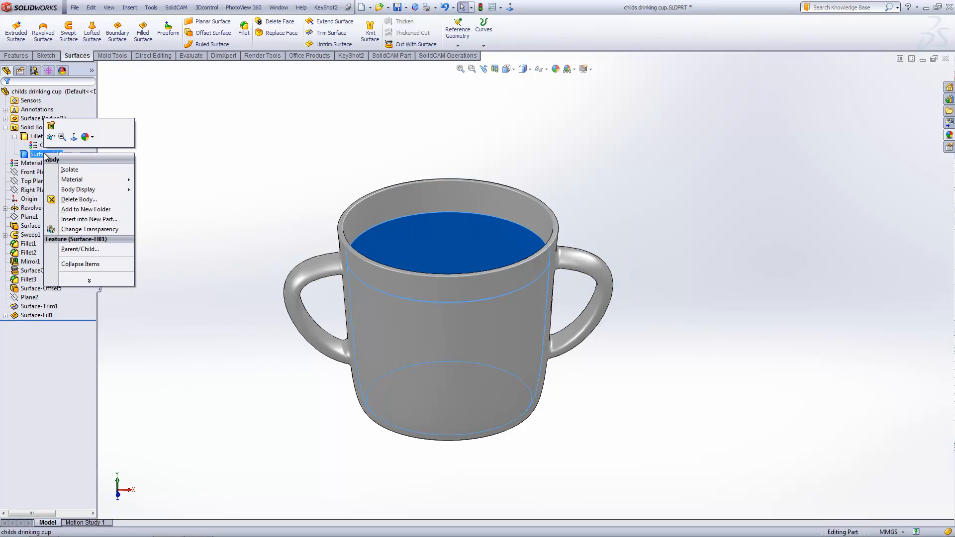
pyautogui.moveTo(100, 183)
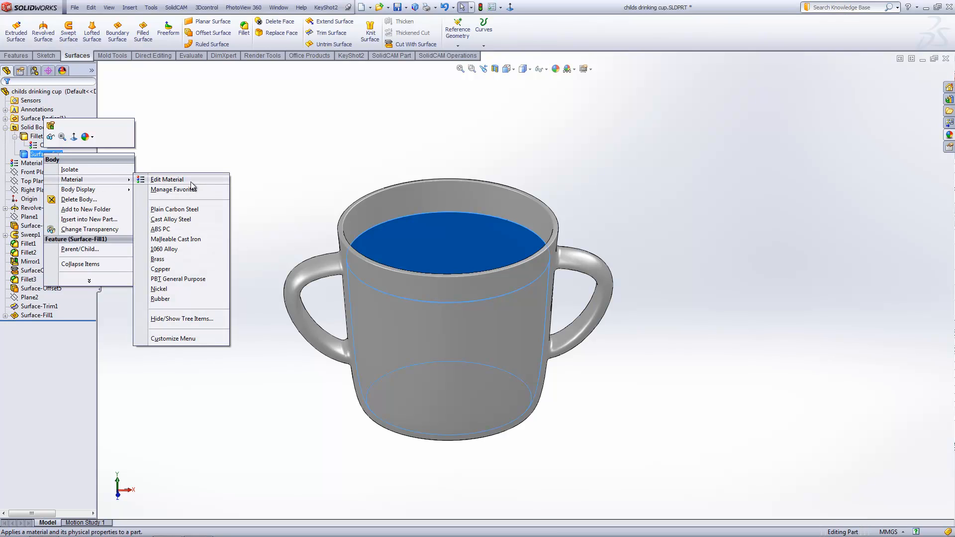
pyautogui.rightClick(40, 157)
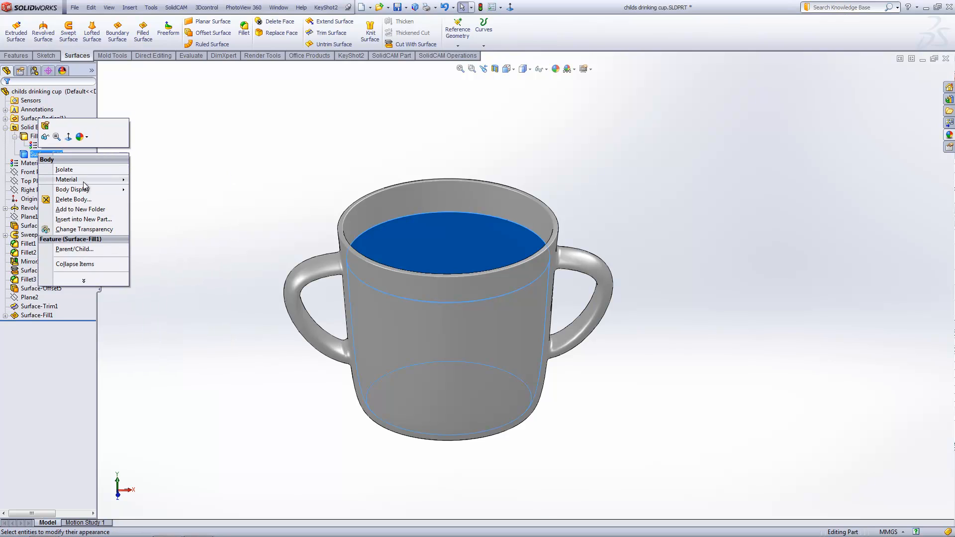
pyautogui.moveTo(82, 181)
pyautogui.click(181, 181)
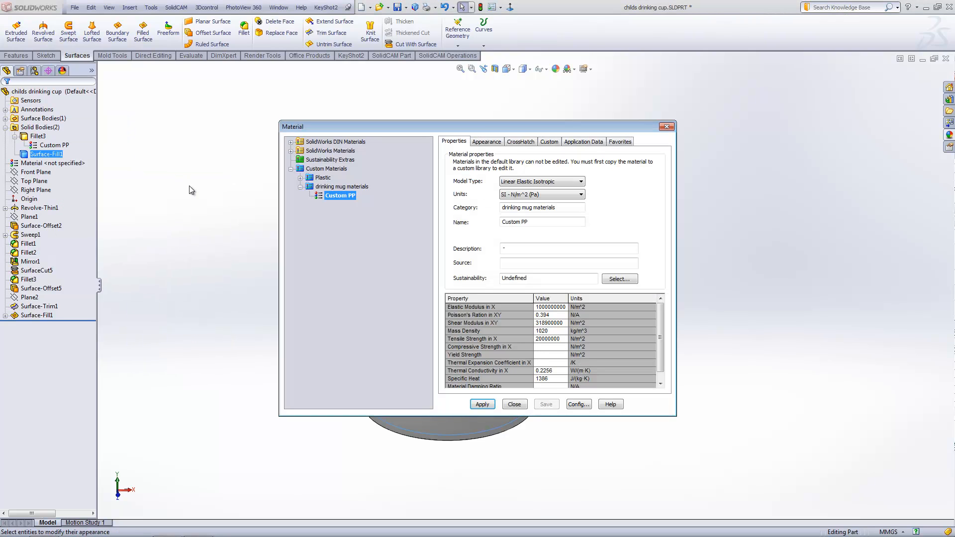
# Step: Apply Water from the Other Non-metals category of the SolidWorks Materials library to the liquid body
pyautogui.click(292, 151)
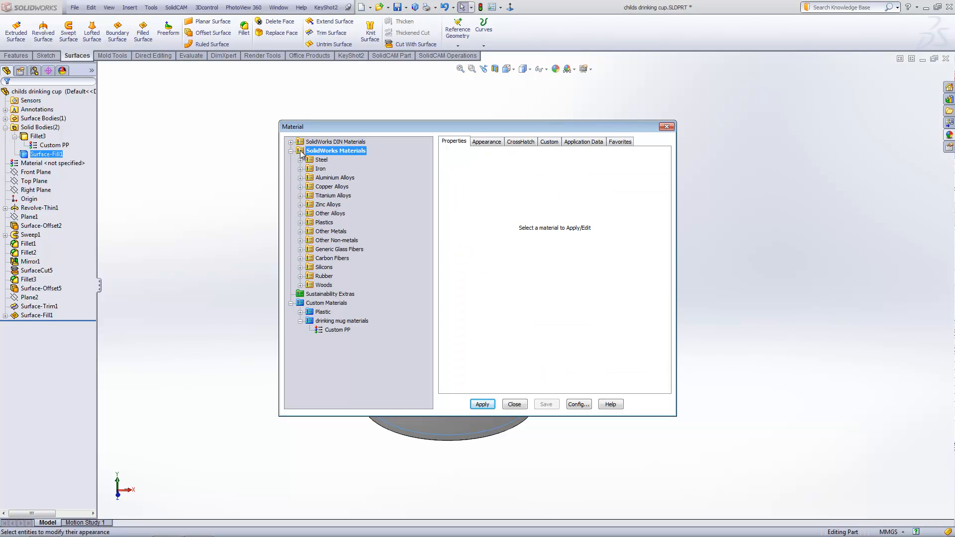
pyautogui.click(323, 241)
pyautogui.click(300, 241)
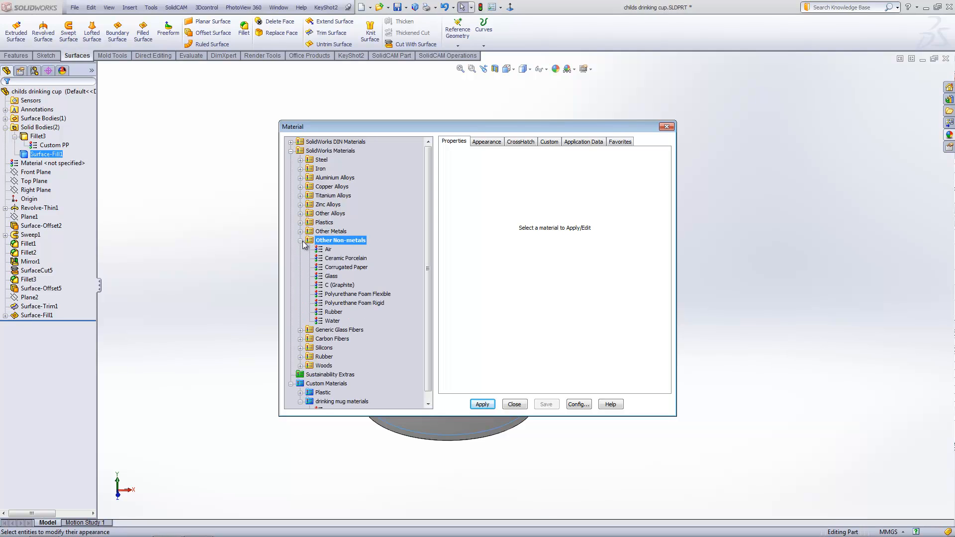
pyautogui.click(334, 323)
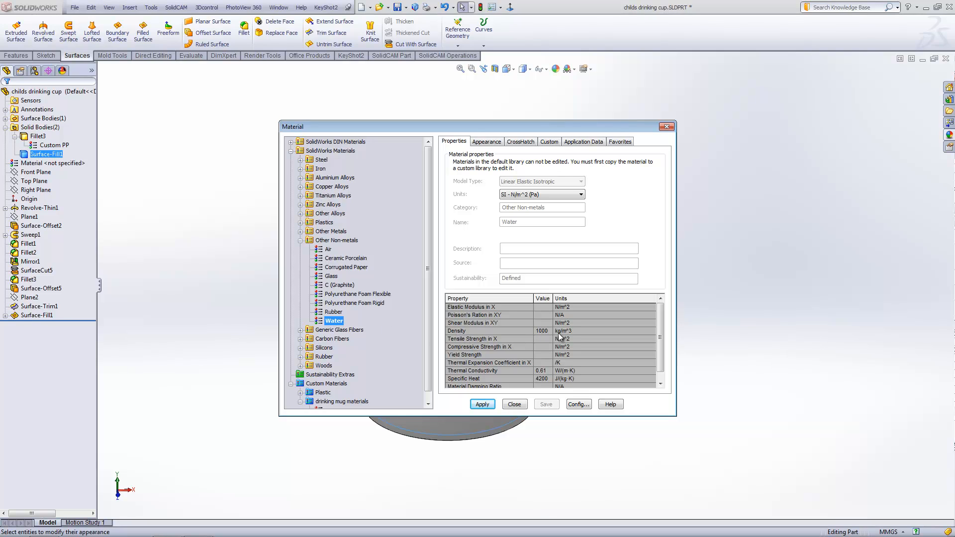
pyautogui.click(482, 404)
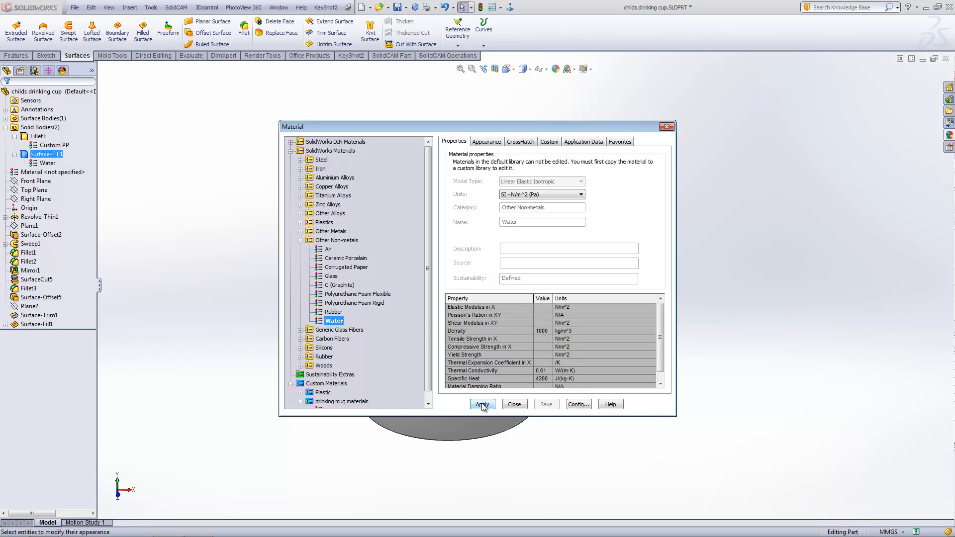
pyautogui.click(515, 404)
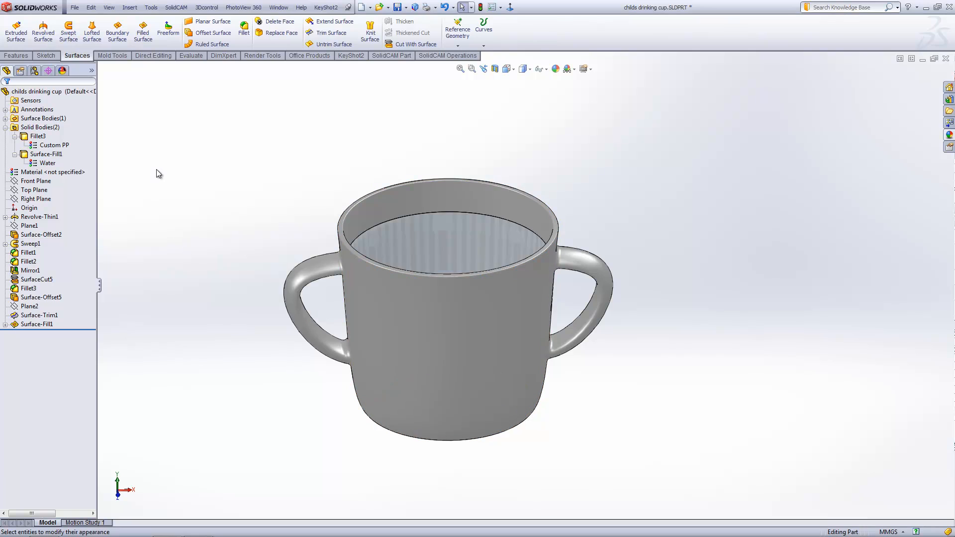
# Step: Examine the model from several angles and review the materials assigned to the liquid and cup bodies
pyautogui.click(43, 164)
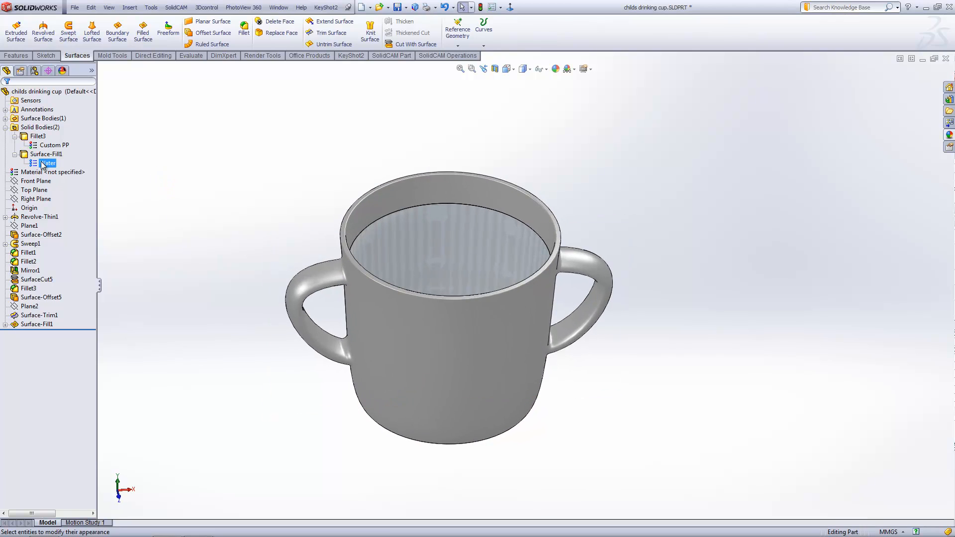
pyautogui.click(45, 154)
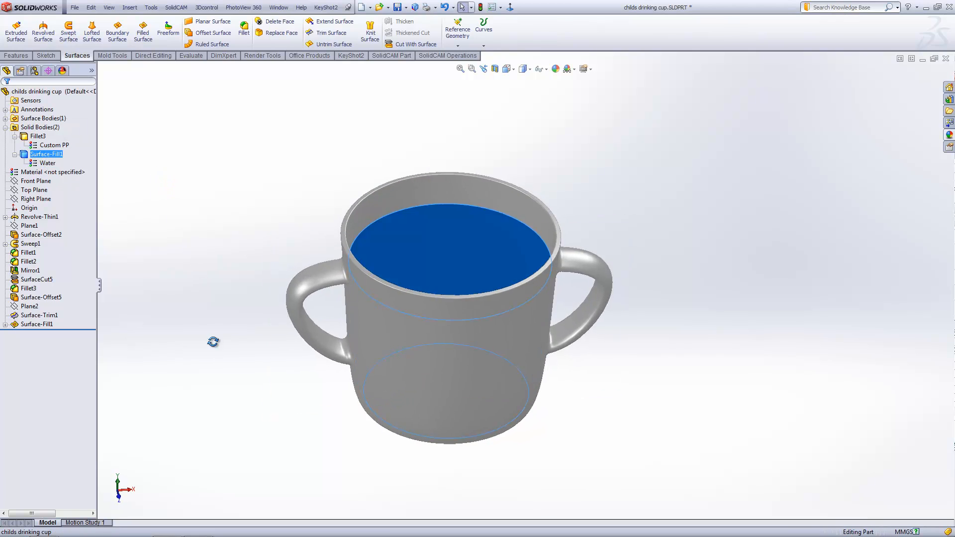
pyautogui.moveTo(213, 342); pyautogui.dragTo(203, 300, button='middle')
pyautogui.click(194, 242)
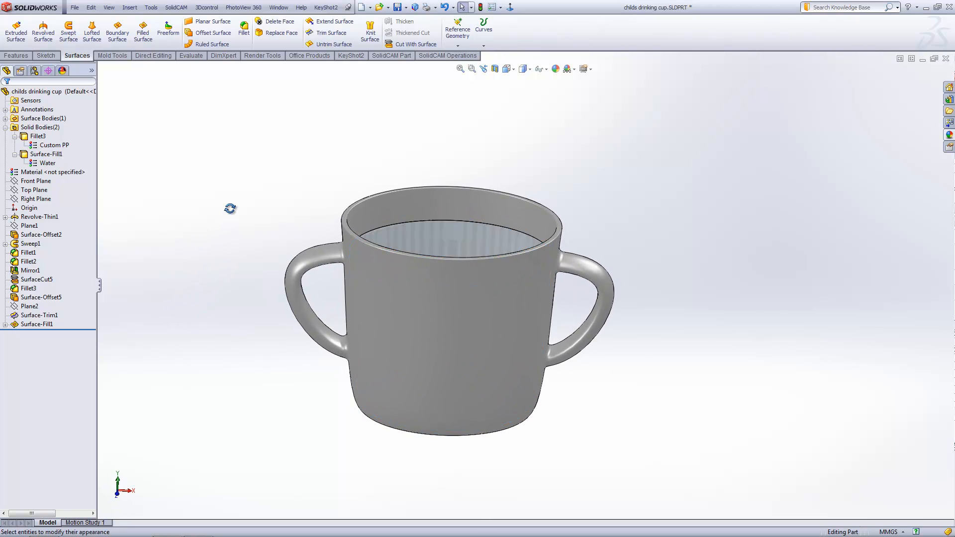
pyautogui.moveTo(230, 209)
pyautogui.mouseDown(button='middle')
pyautogui.moveTo(213, 184)
pyautogui.moveTo(215, 211)
pyautogui.mouseUp(button='middle')
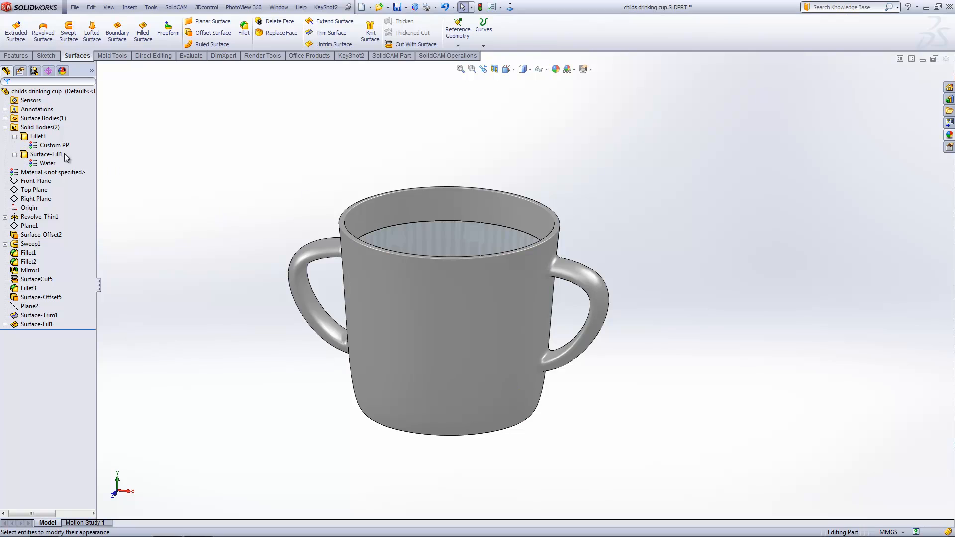
pyautogui.click(47, 145)
pyautogui.moveTo(243, 210); pyautogui.dragTo(268, 214, button='middle')
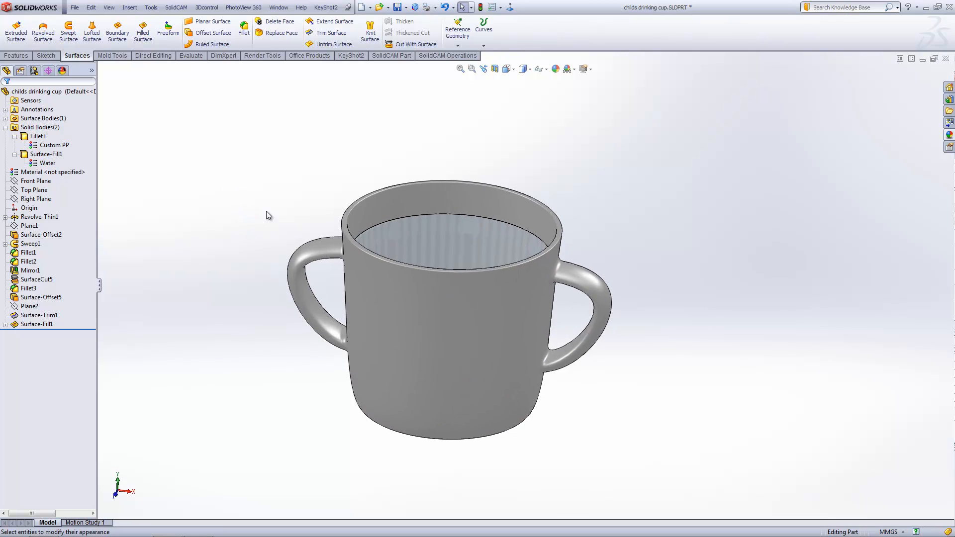
pyautogui.click(53, 146)
pyautogui.click(48, 146)
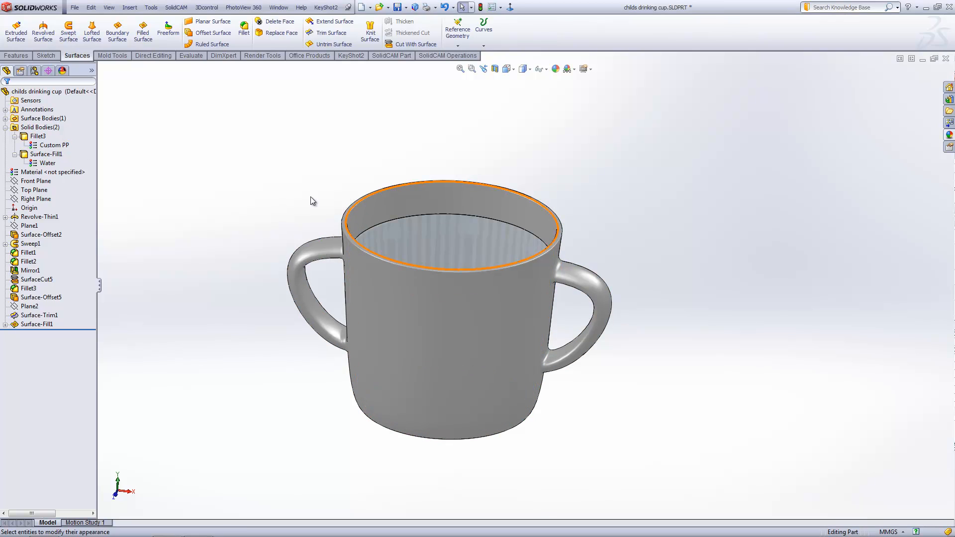
# Step: Display the folder list for Material Databases under File Locations in the system options
pyautogui.click(152, 7)
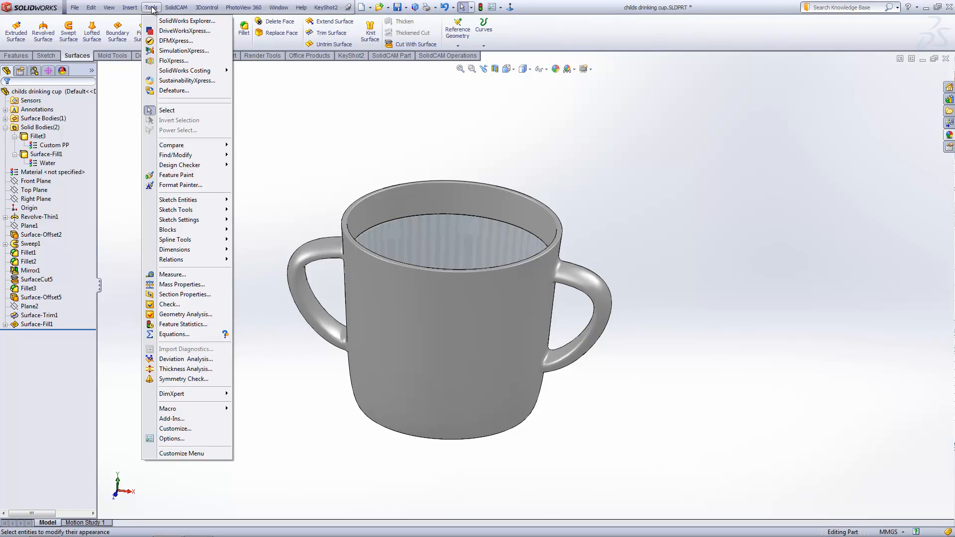
pyautogui.click(172, 439)
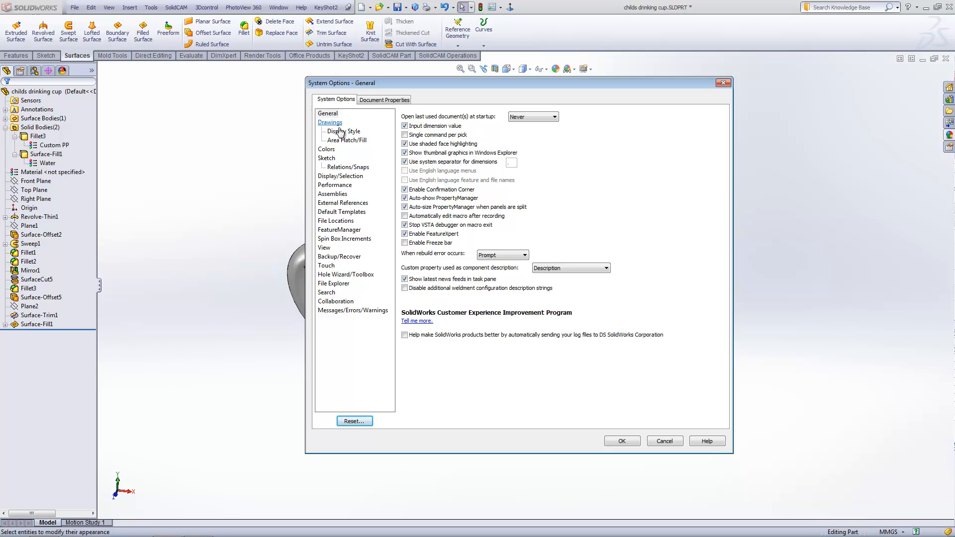
pyautogui.click(336, 222)
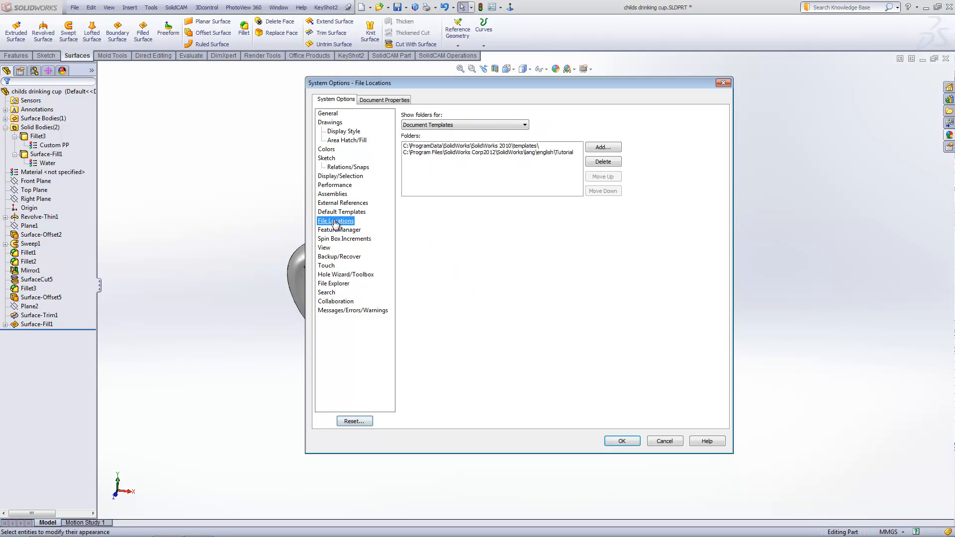
pyautogui.click(445, 125)
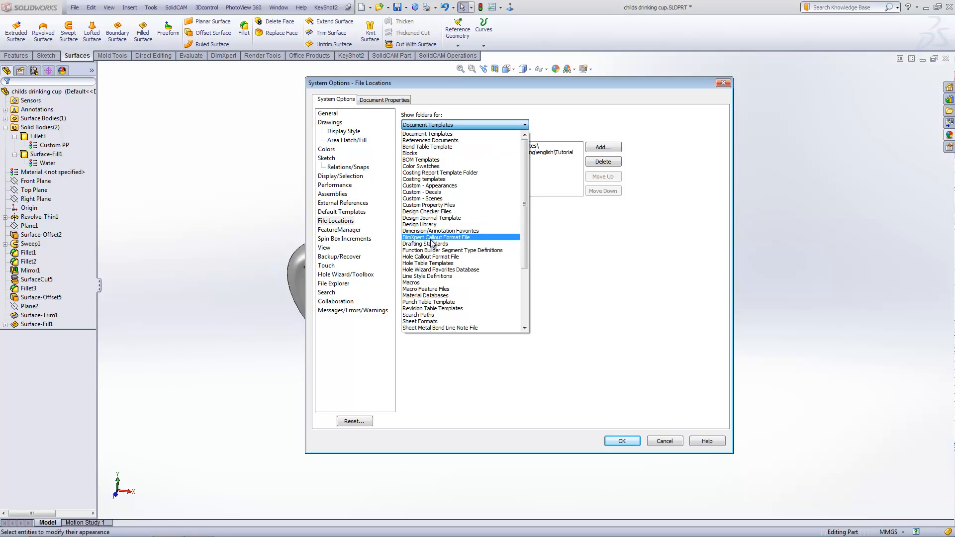
pyautogui.click(429, 296)
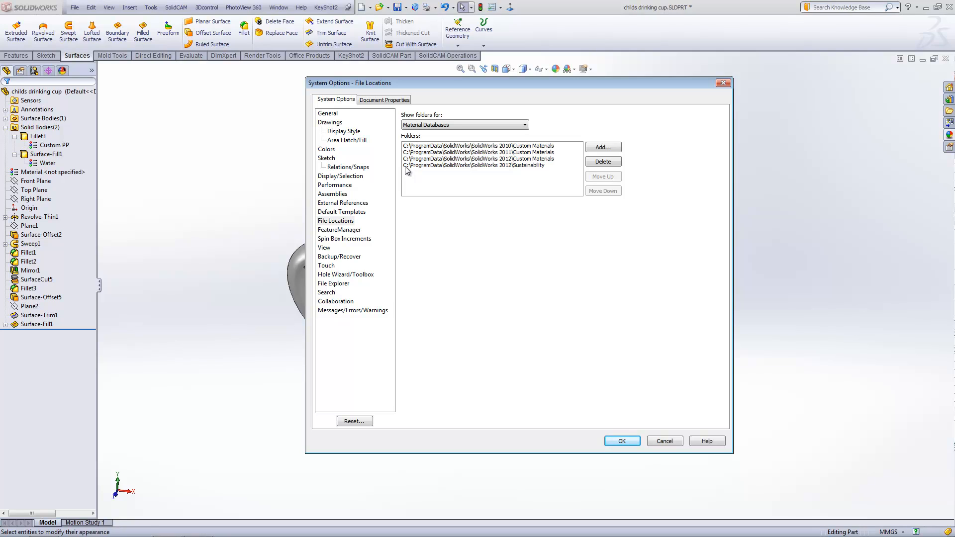
# Step: Add the Buffalo 2Tb (J:) drive as a Material Databases folder and accept the system options
pyautogui.click(595, 149)
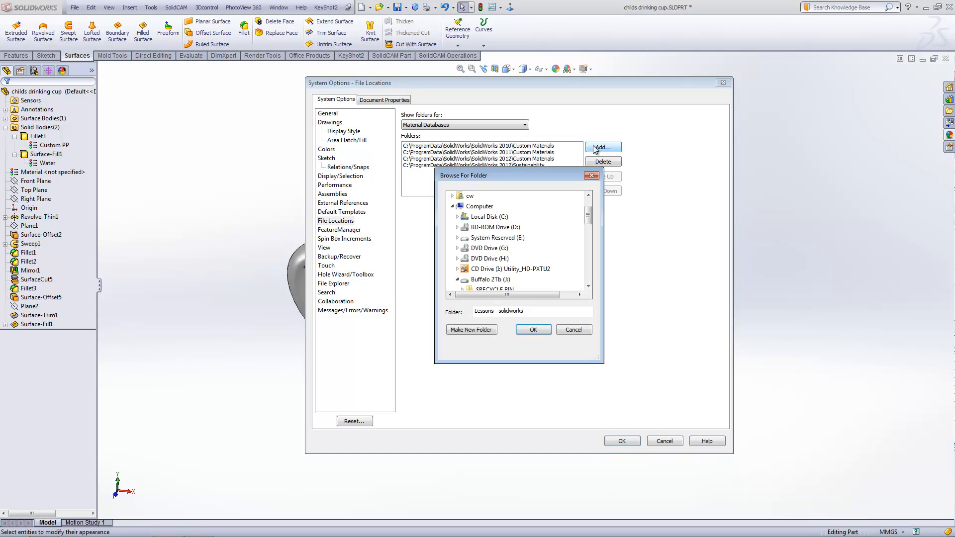
pyautogui.click(477, 227)
pyautogui.click(544, 288)
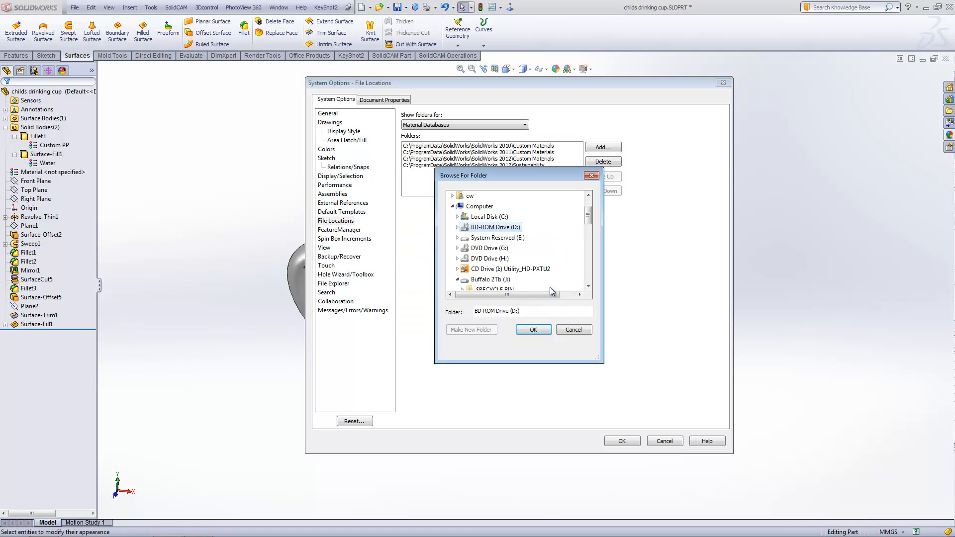
pyautogui.click(488, 280)
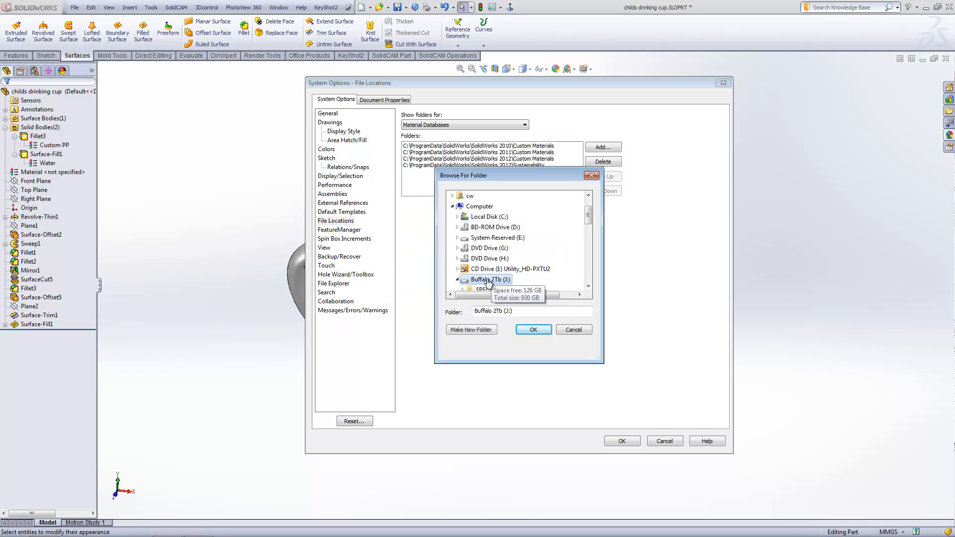
pyautogui.click(533, 329)
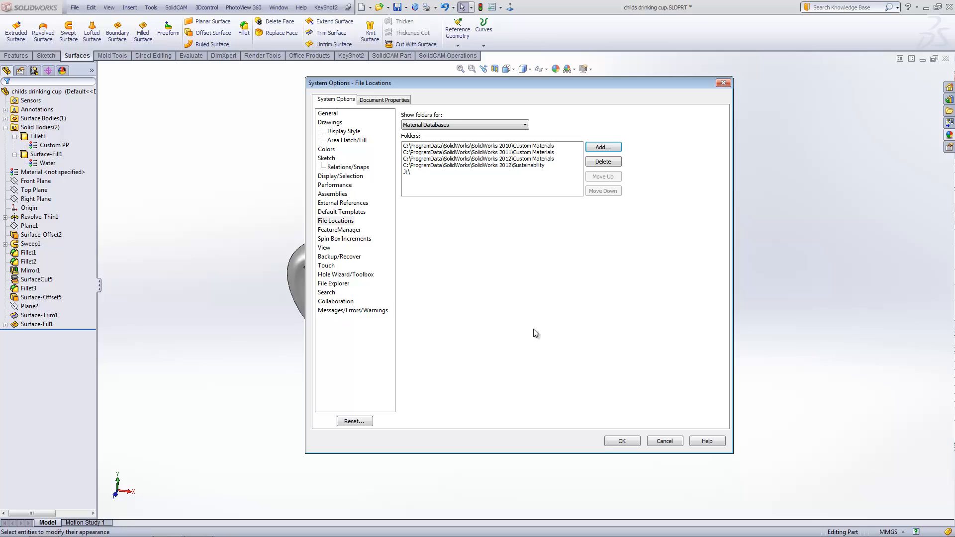
pyautogui.click(416, 173)
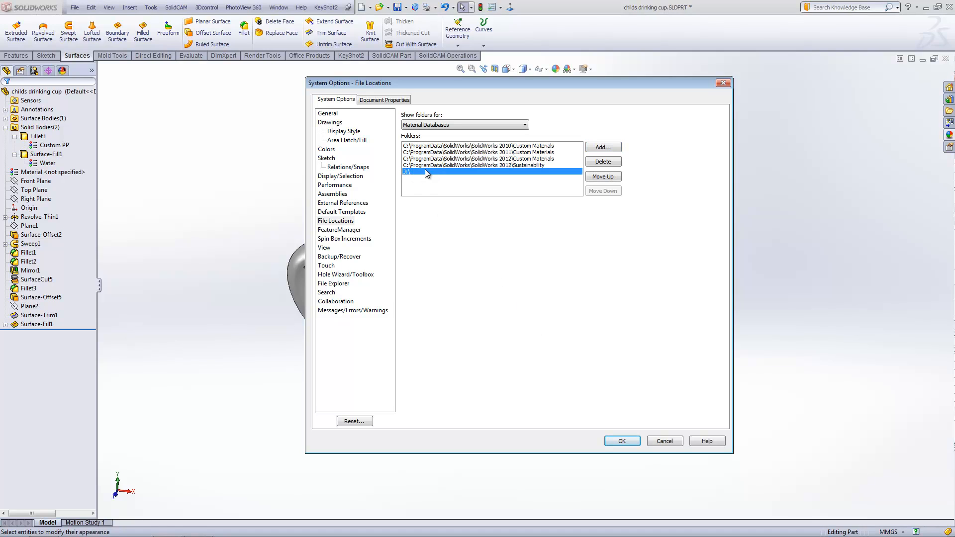
pyautogui.click(622, 442)
pyautogui.click(58, 157)
pyautogui.click(54, 146)
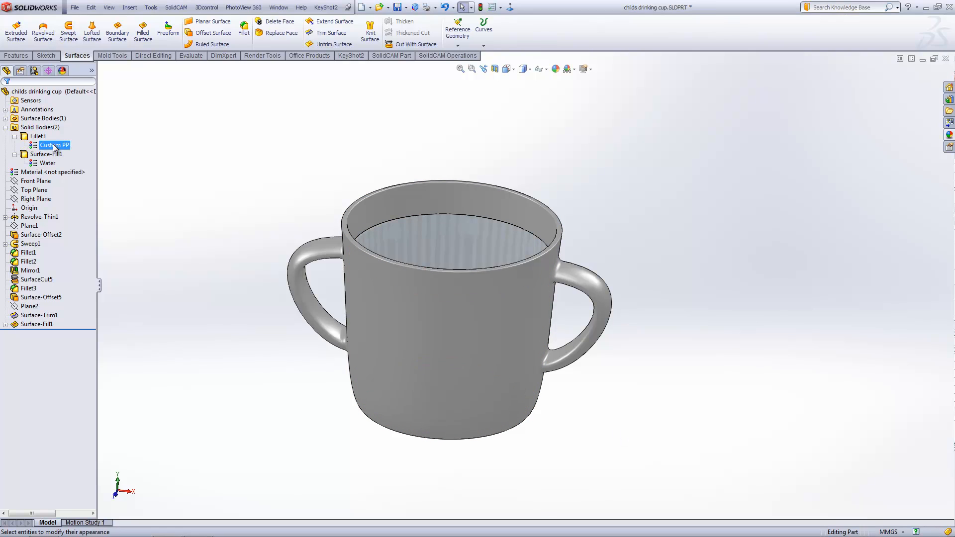